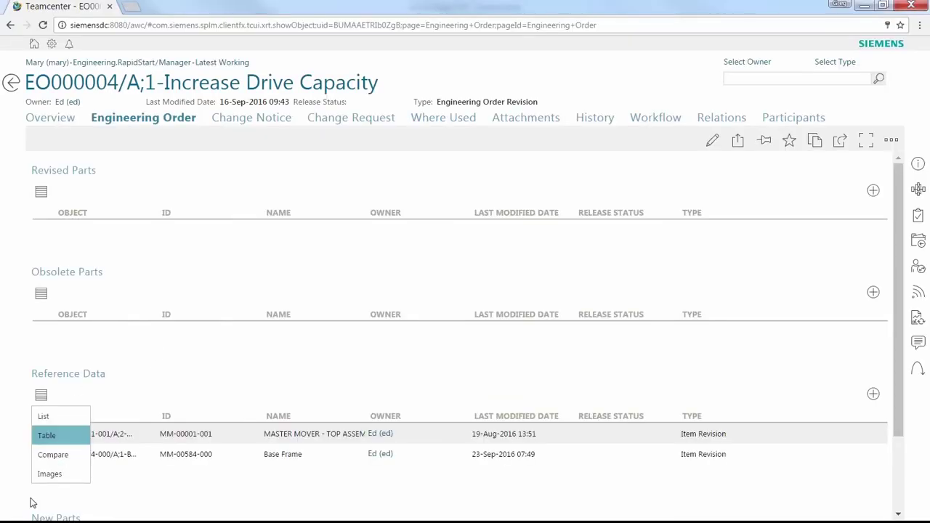
- Show the engineering order's Reference Data as images, and open the Base Frame MM-00584-000 to inspect its child components
{"action": "left_click", "coordinate": [49, 474]}
{"action": "scroll", "coordinate": [218, 327], "scroll_direction": "down", "scroll_amount": 2}
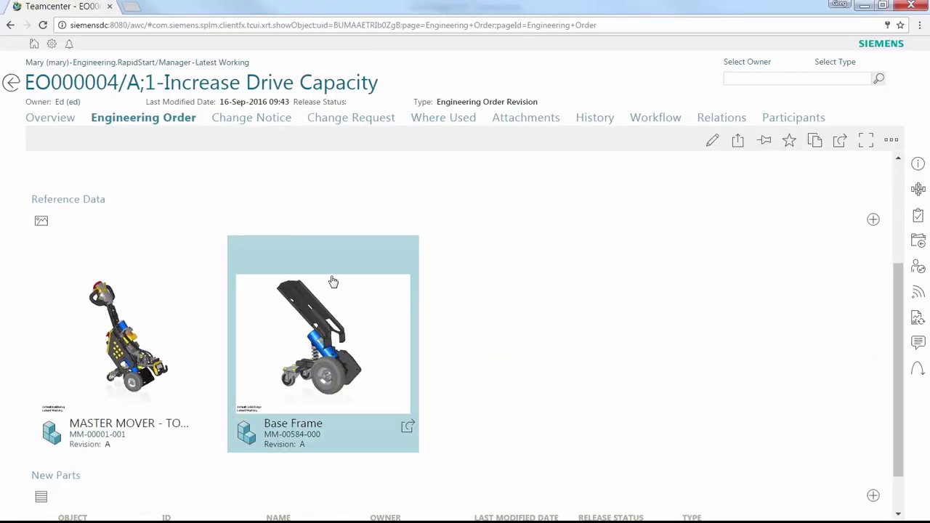
{"action": "left_click", "coordinate": [407, 430]}
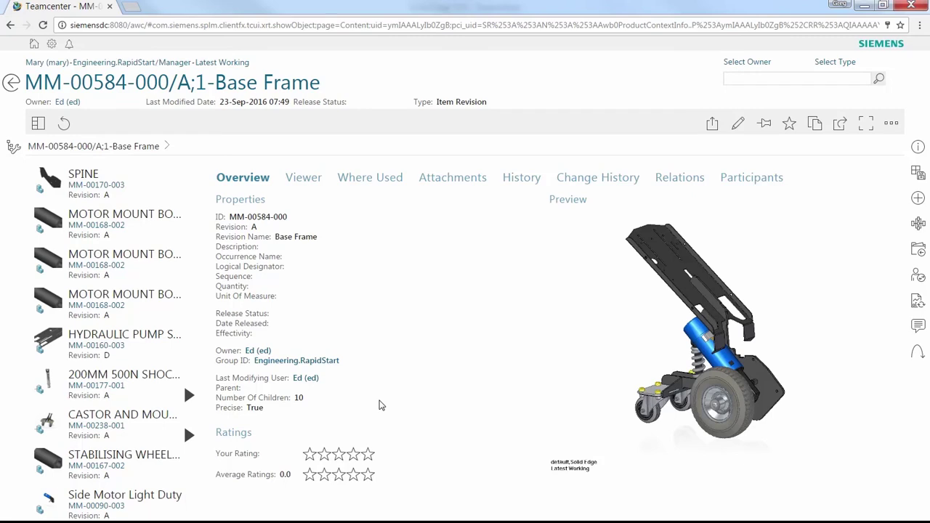
{"action": "left_click", "coordinate": [124, 381]}
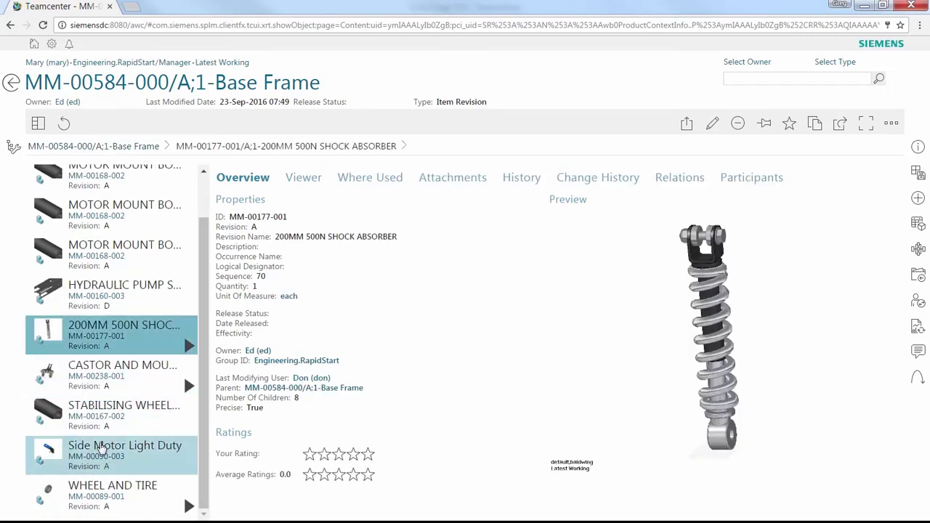
{"action": "left_click", "coordinate": [119, 374]}
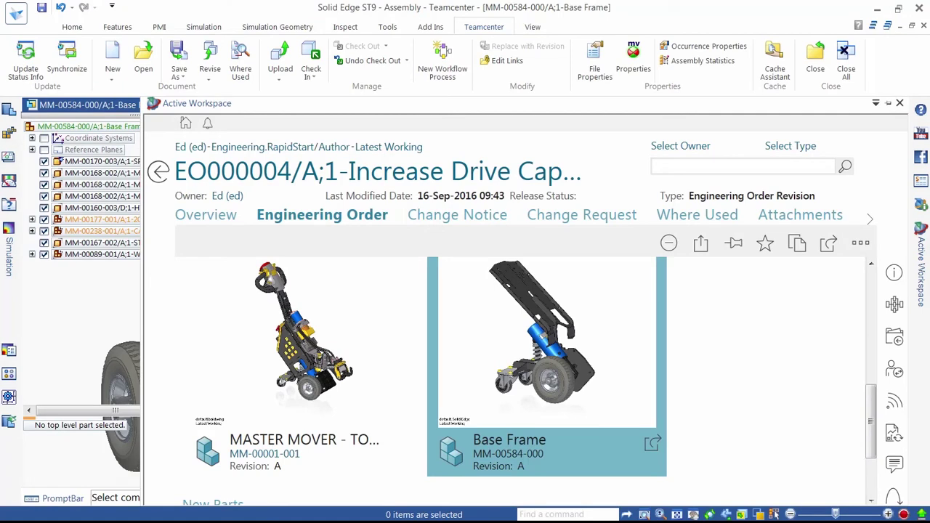
- In Solid Edge's embedded Active Workspace, search the Teamcenter data for "mm"
{"action": "left_click", "coordinate": [787, 168]}
{"action": "type", "text": "mm"}
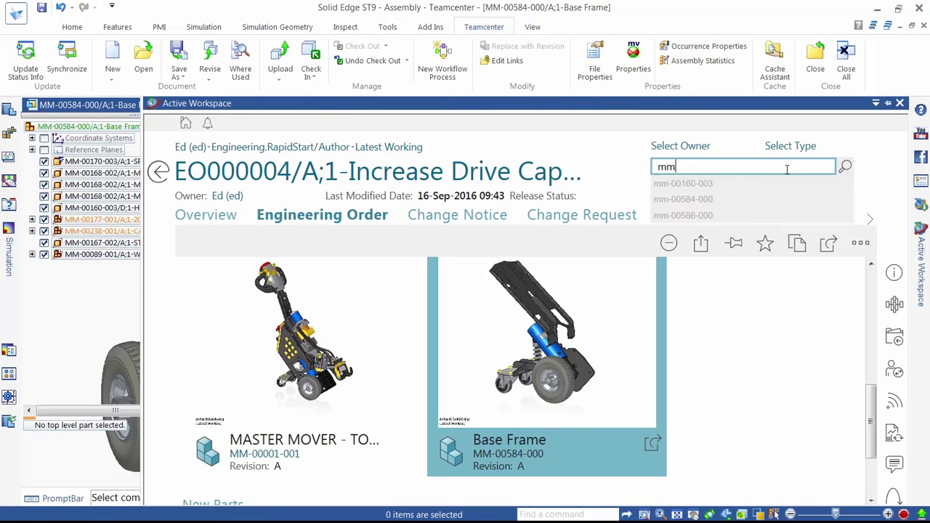
{"action": "left_click", "coordinate": [845, 168]}
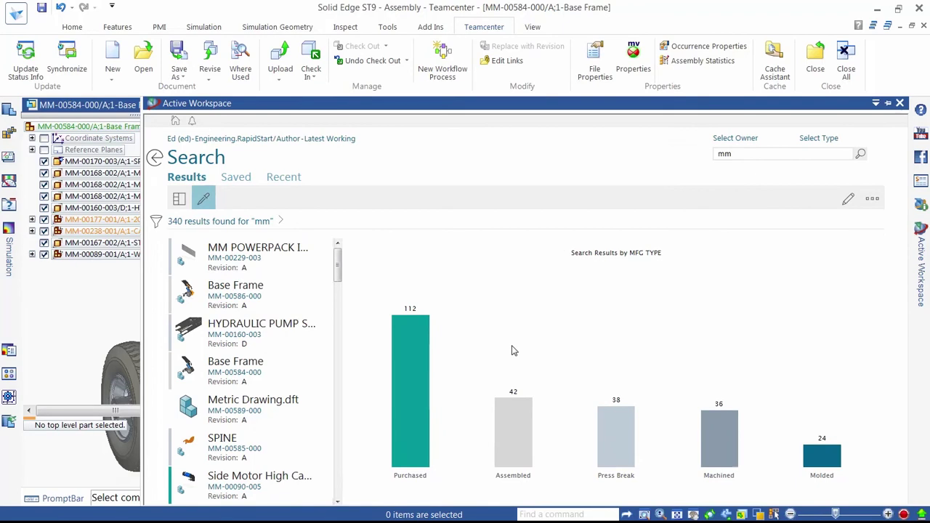
- Narrow the search results to manufacturing type Purchased and part class Motors
{"action": "left_click", "coordinate": [156, 223]}
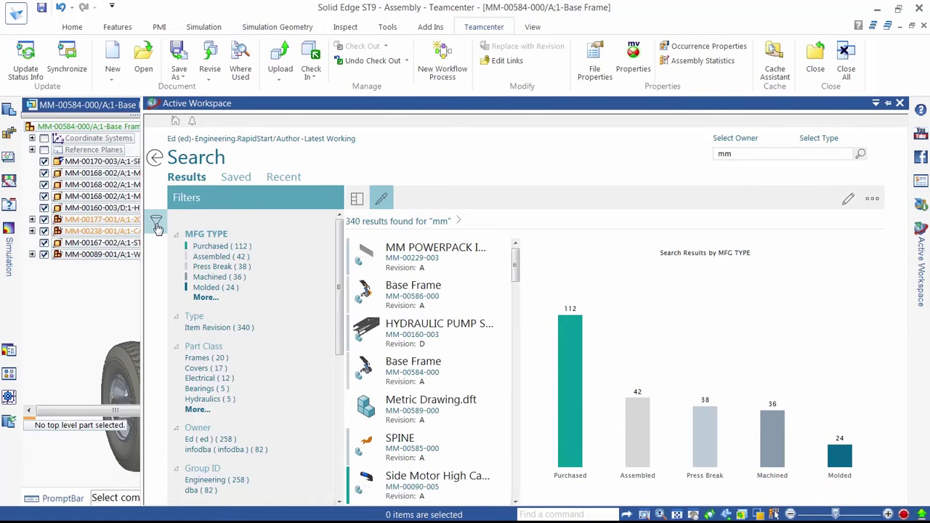
{"action": "left_click", "coordinate": [156, 224]}
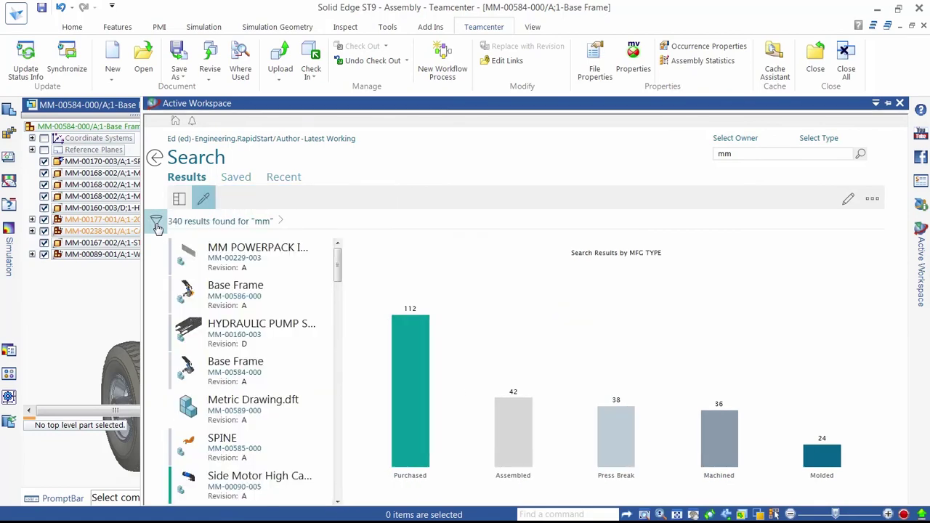
{"action": "left_click", "coordinate": [407, 392]}
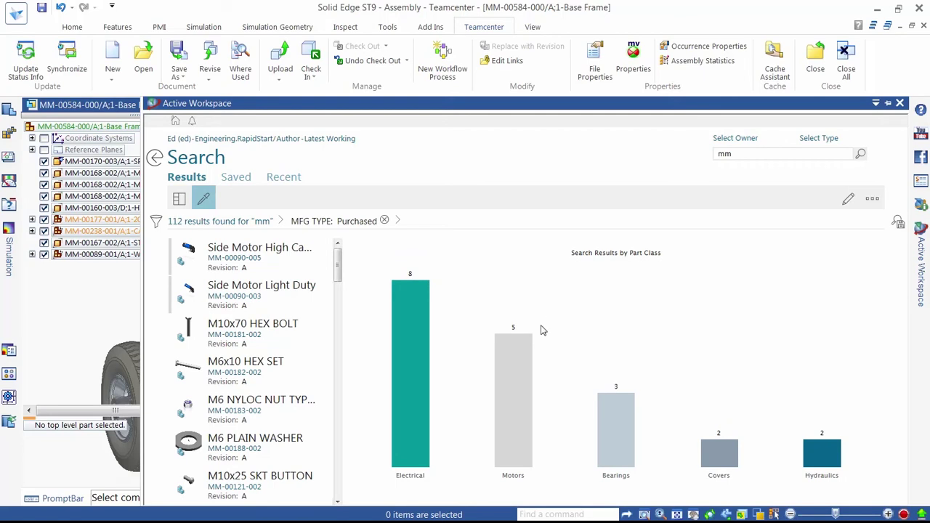
{"action": "left_click", "coordinate": [514, 401]}
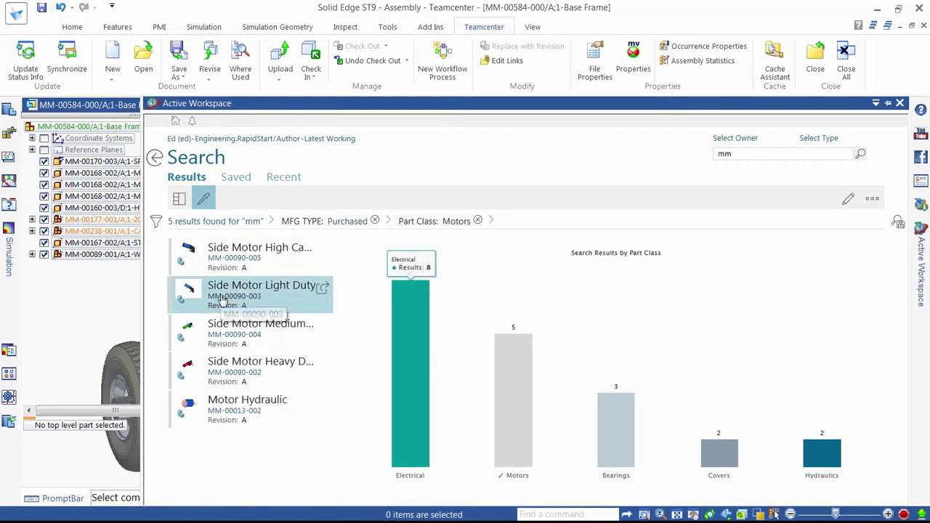
- Open the Side Motor High Capacity MM-00090-005 and select its SE Part file among the attachments
{"action": "left_click", "coordinate": [313, 250]}
{"action": "left_click", "coordinate": [322, 249]}
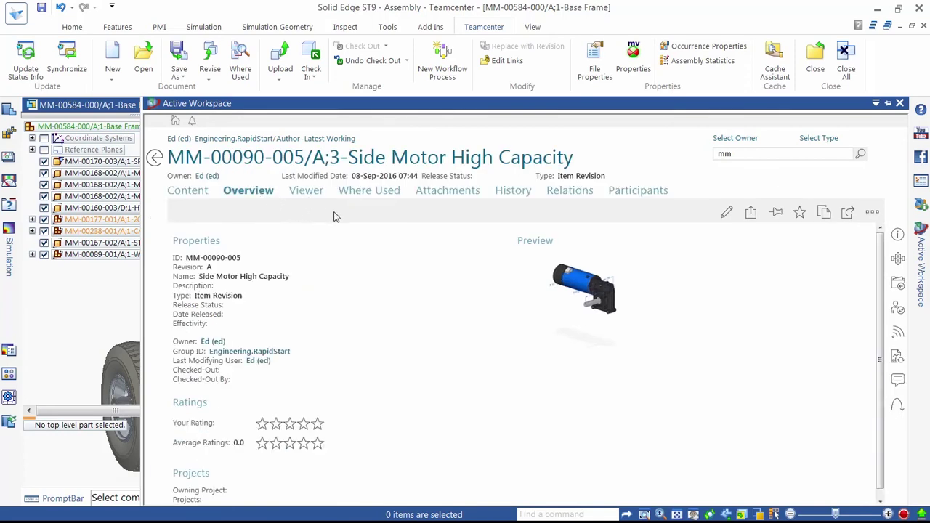
{"action": "left_click", "coordinate": [447, 193]}
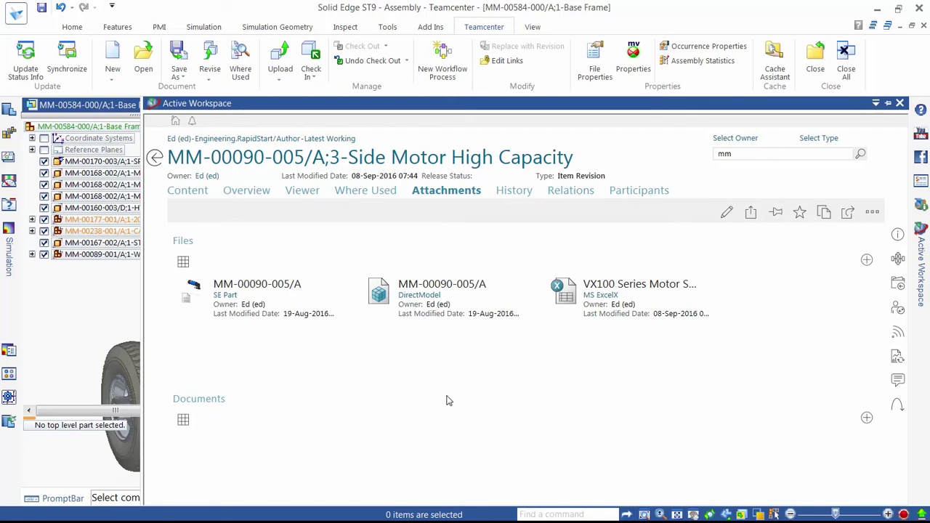
{"action": "left_click", "coordinate": [269, 304]}
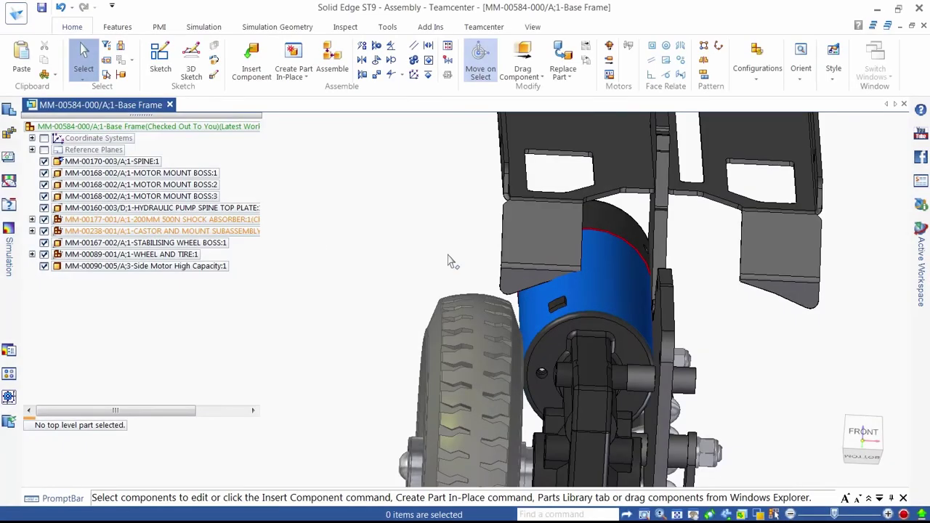
- Try to move the lower flange face of the Hydraulic Pump Spine Top Plate along its axis
{"action": "left_click", "coordinate": [515, 285]}
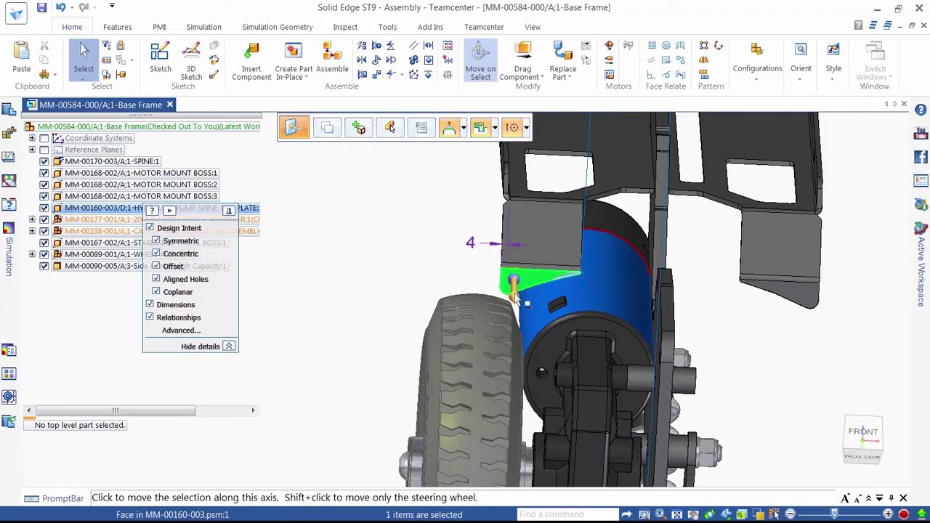
{"action": "left_click", "coordinate": [513, 291]}
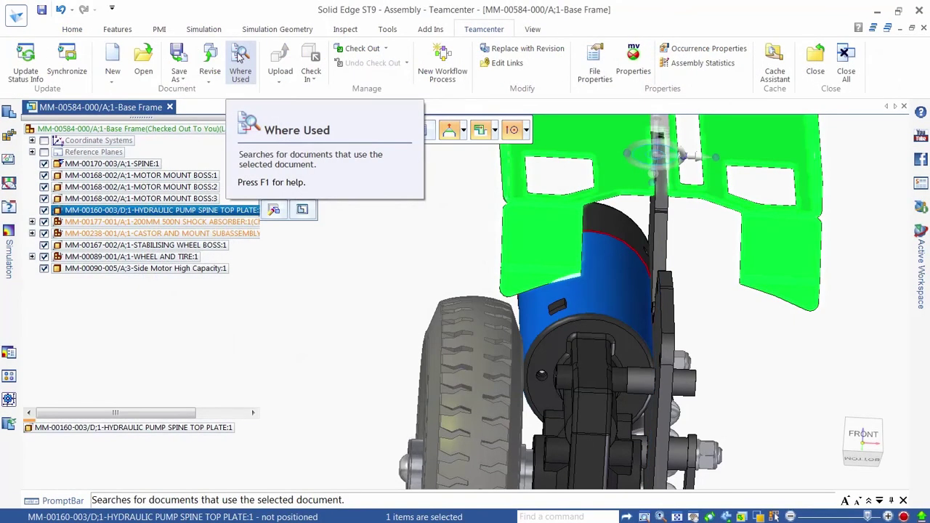
- Run Where Used on the Hydraulic Pump Spine Top Plate and preview both Base Frame assemblies and the MM-00160-003 drawing
{"action": "left_click", "coordinate": [239, 58]}
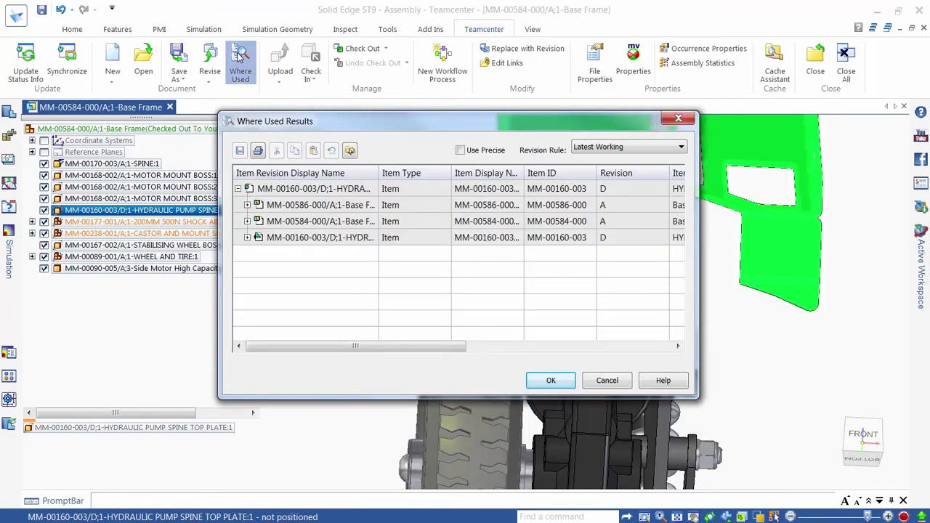
{"action": "right_click", "coordinate": [302, 209]}
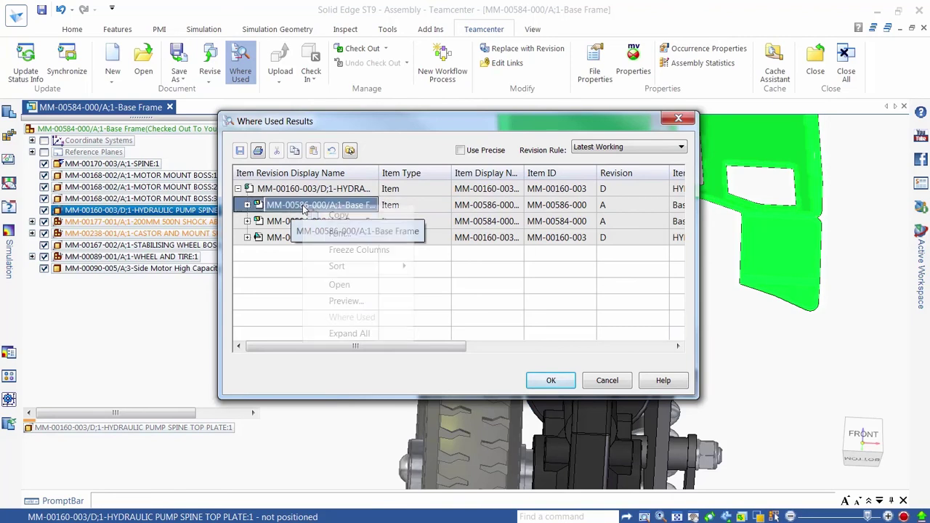
{"action": "left_click", "coordinate": [346, 300]}
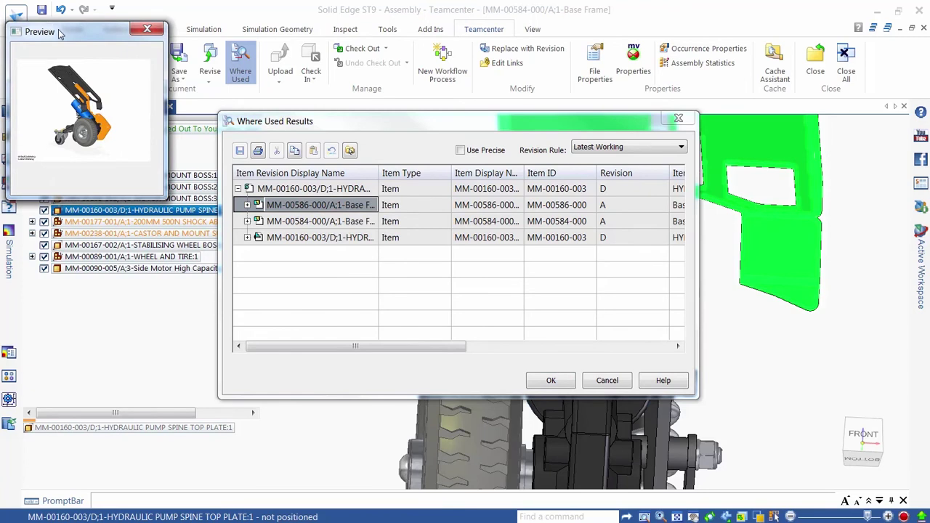
{"action": "left_click", "coordinate": [323, 222]}
{"action": "right_click", "coordinate": [323, 226]}
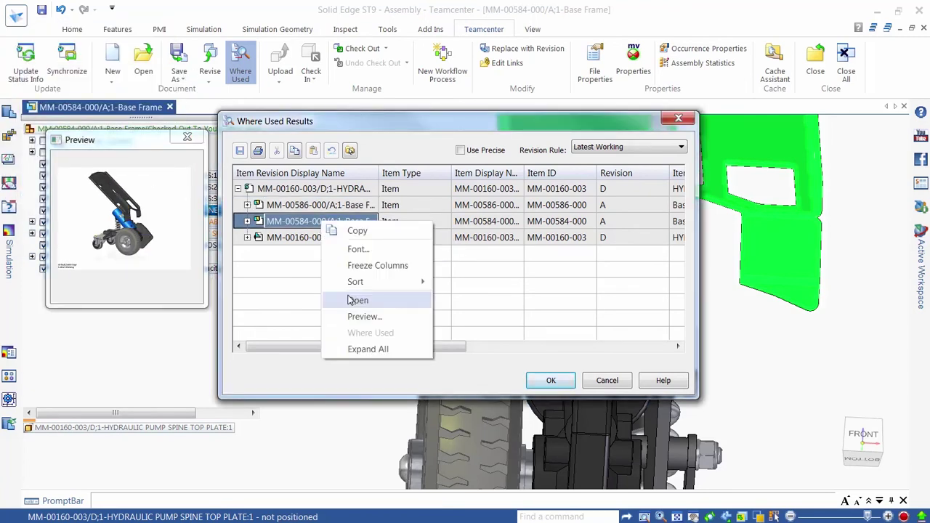
{"action": "left_click", "coordinate": [317, 349]}
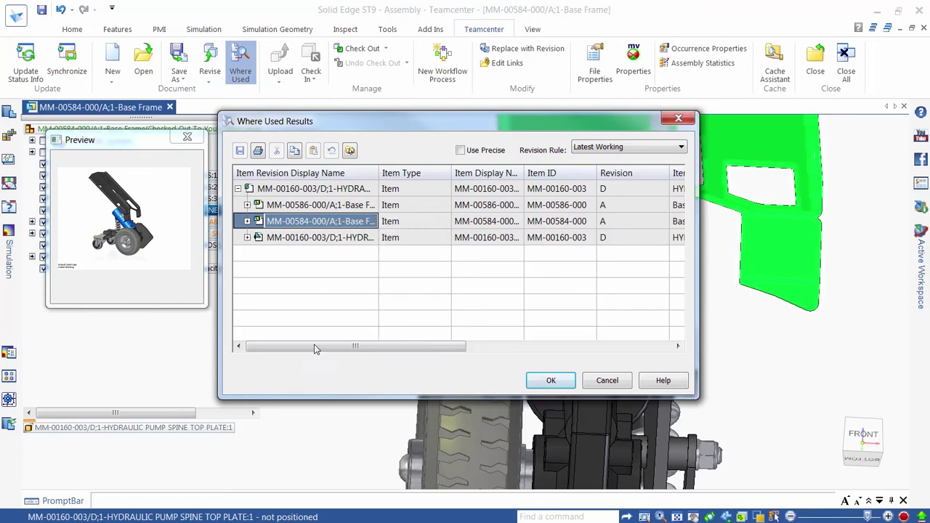
{"action": "left_click", "coordinate": [298, 239]}
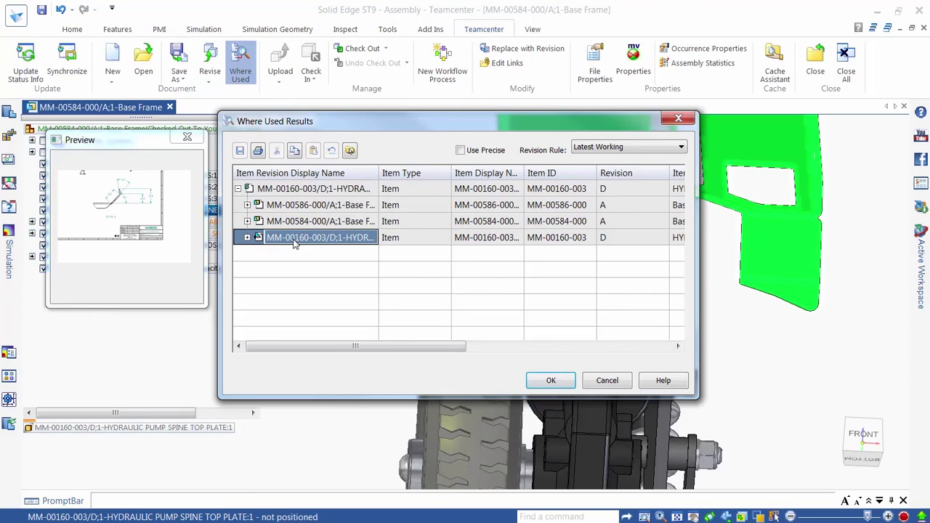
{"action": "key", "text": "Escape"}
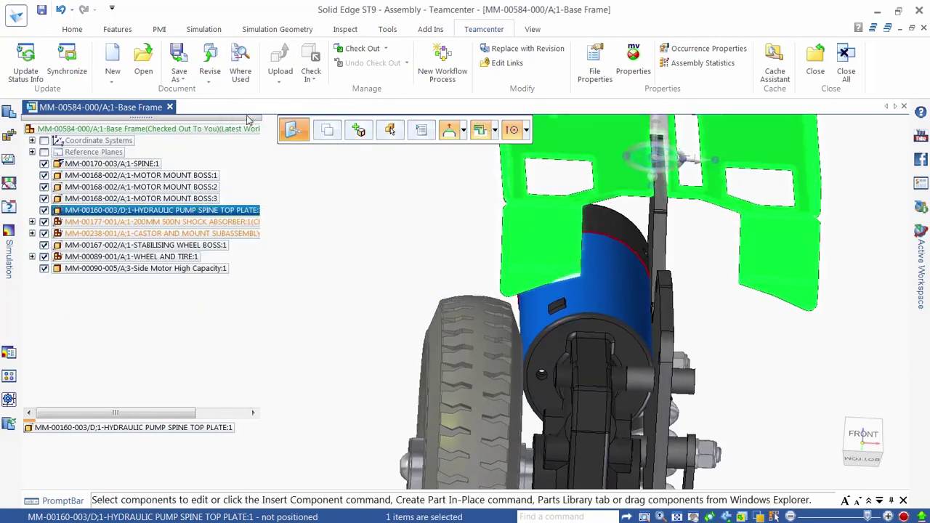
- Revise the Hydraulic Pump Spine Top Plate part MM-00160-003.psm and its drawing MM-00160-003.dft to revision E
{"action": "left_click", "coordinate": [209, 61]}
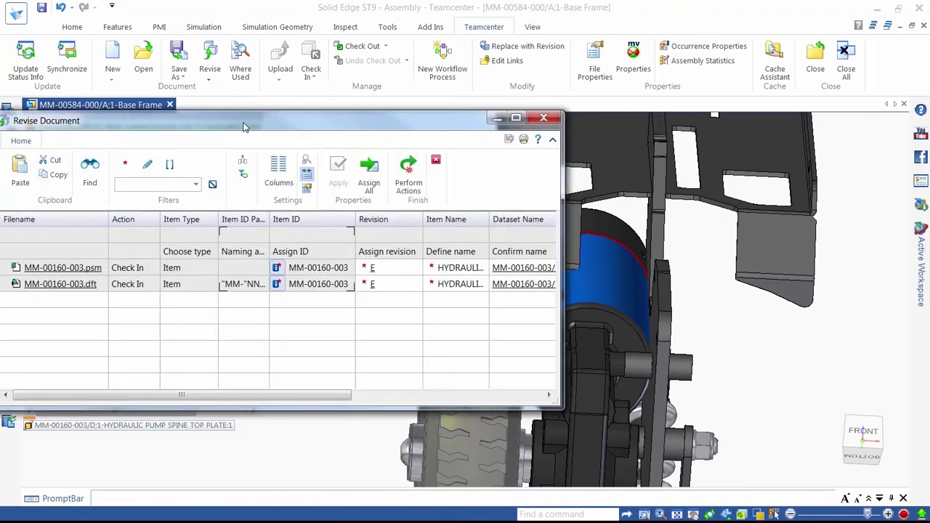
{"action": "left_click_drag", "start_coordinate": [247, 125], "coordinate": [471, 139]}
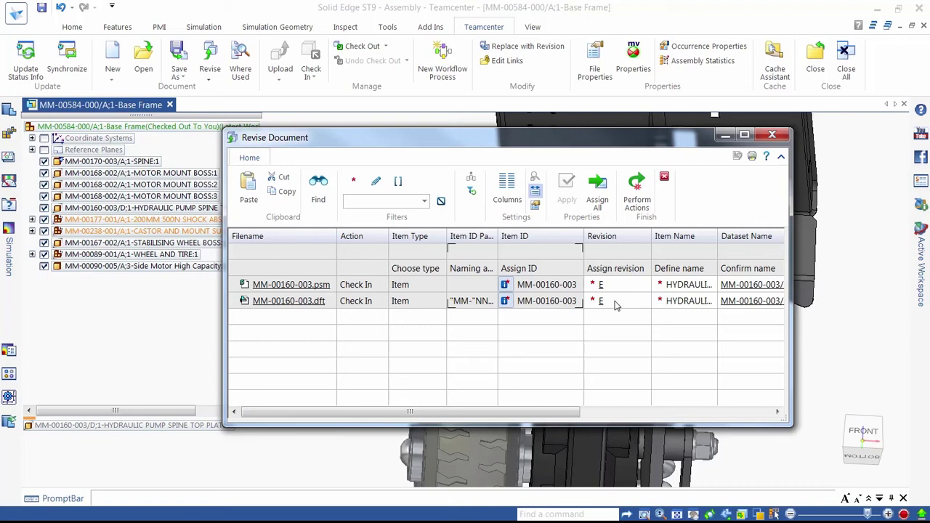
{"action": "left_click", "coordinate": [637, 195]}
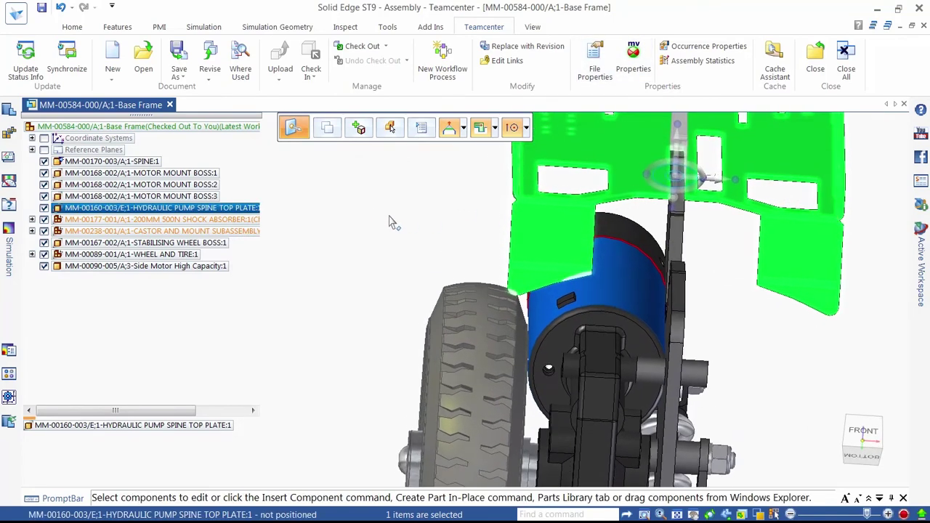
- Move the plate's lower flange face beside the motor by 2 mm
{"action": "left_click", "coordinate": [513, 266]}
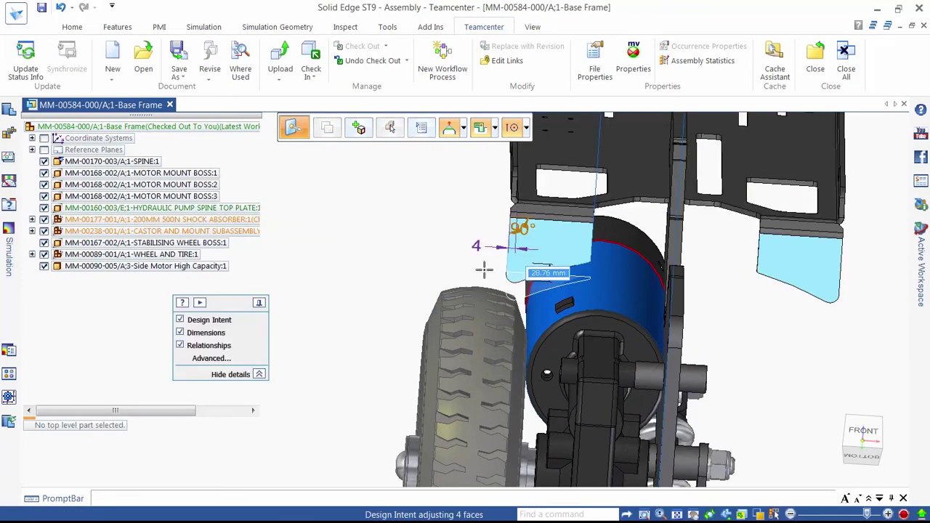
{"action": "type", "text": "2"}
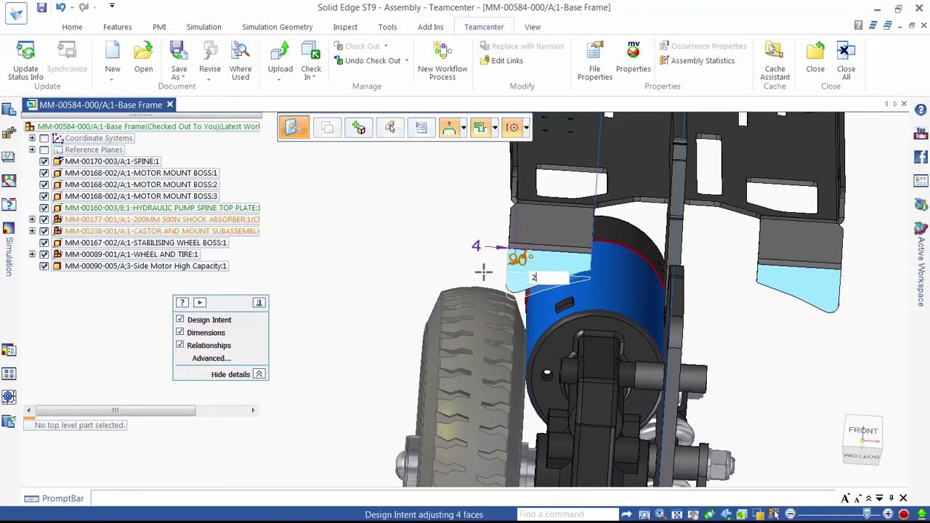
{"action": "key", "text": "Return"}
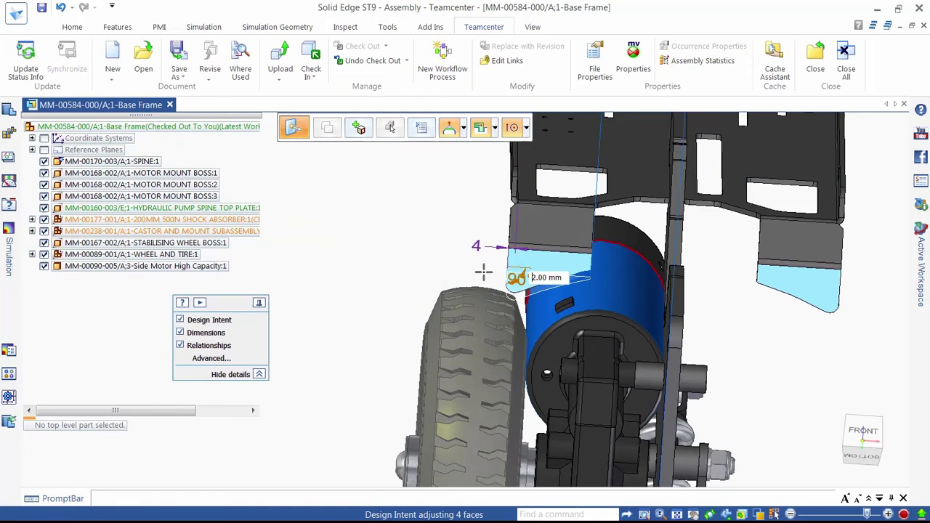
{"action": "key", "text": "Escape"}
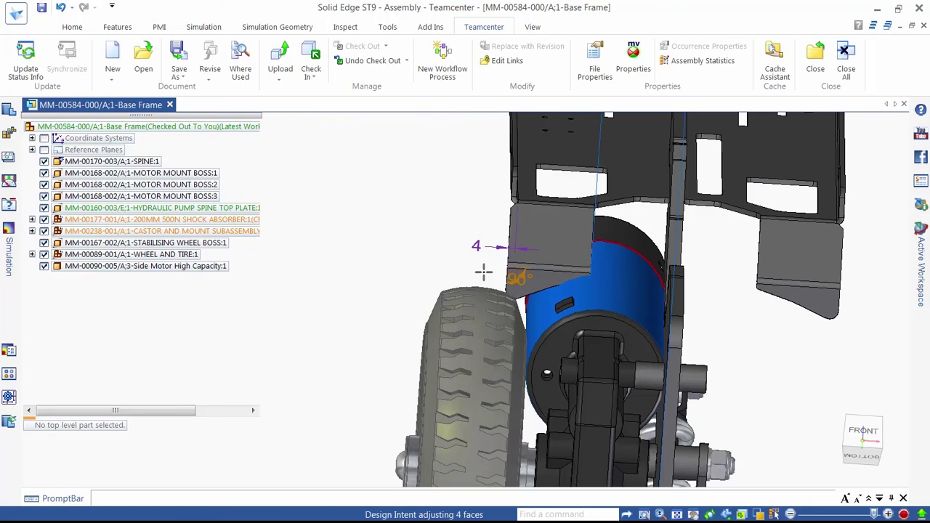
- Run Where Used on the revised Hydraulic Pump Spine Top Plate and open its revision E drawing, dismissing the out-of-date views notice
{"action": "left_click", "coordinate": [164, 208]}
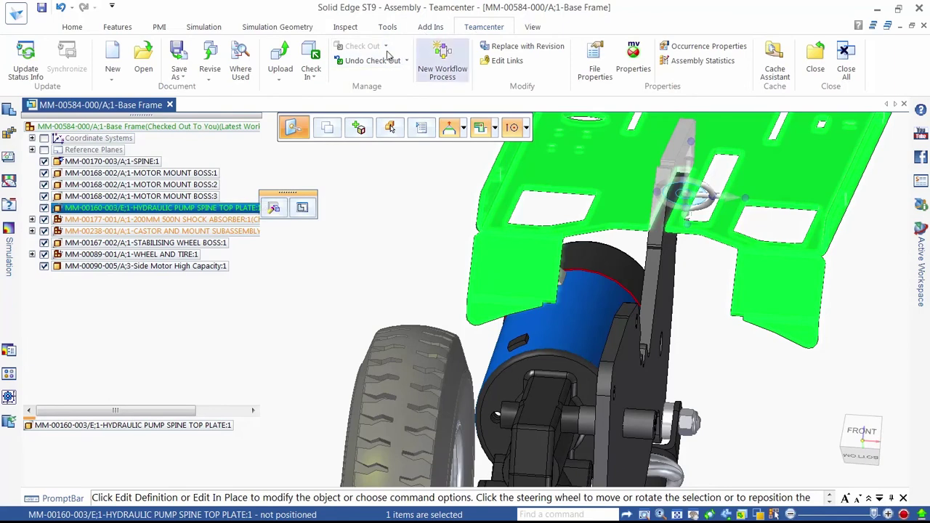
{"action": "left_click", "coordinate": [238, 59]}
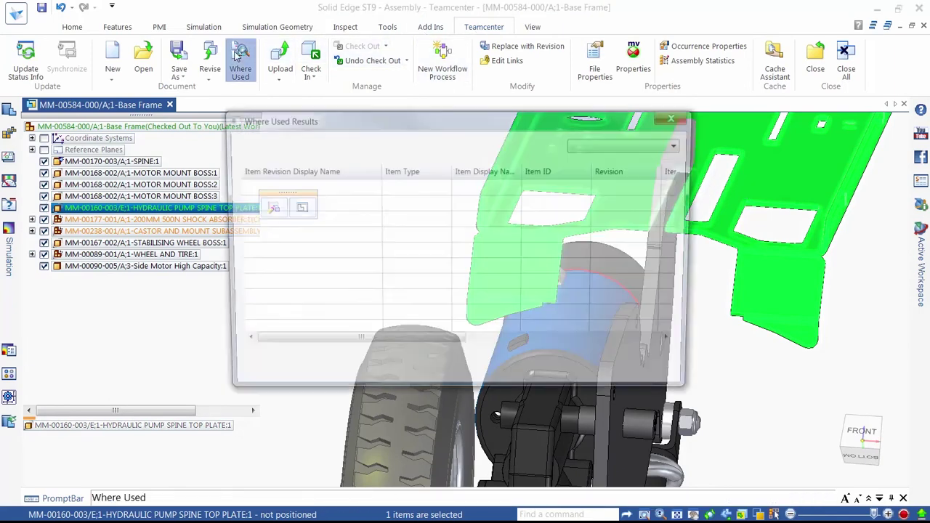
{"action": "left_click", "coordinate": [304, 220]}
{"action": "right_click", "coordinate": [304, 221]}
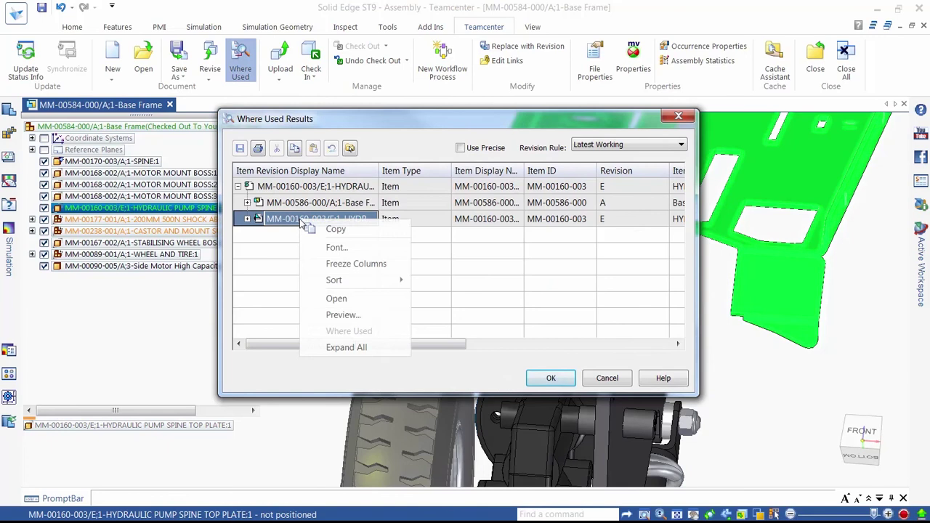
{"action": "left_click", "coordinate": [338, 299]}
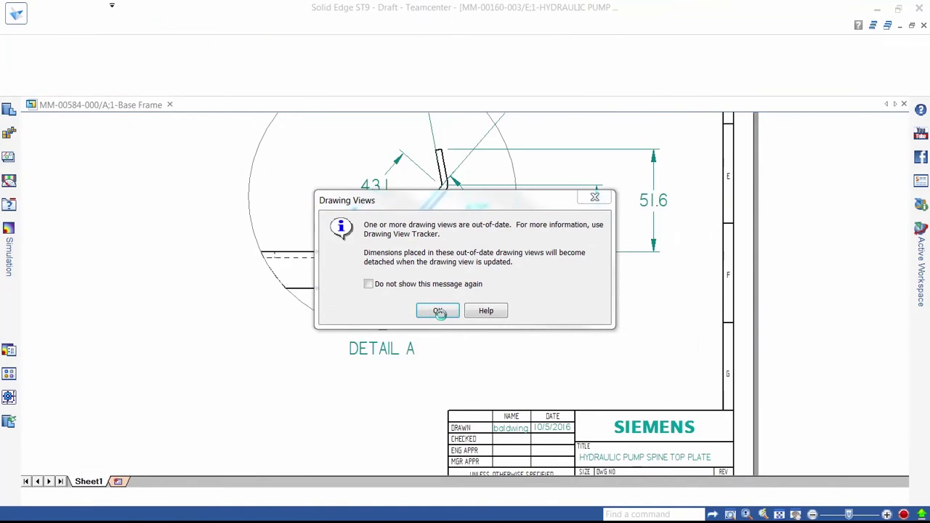
{"action": "left_click", "coordinate": [439, 312]}
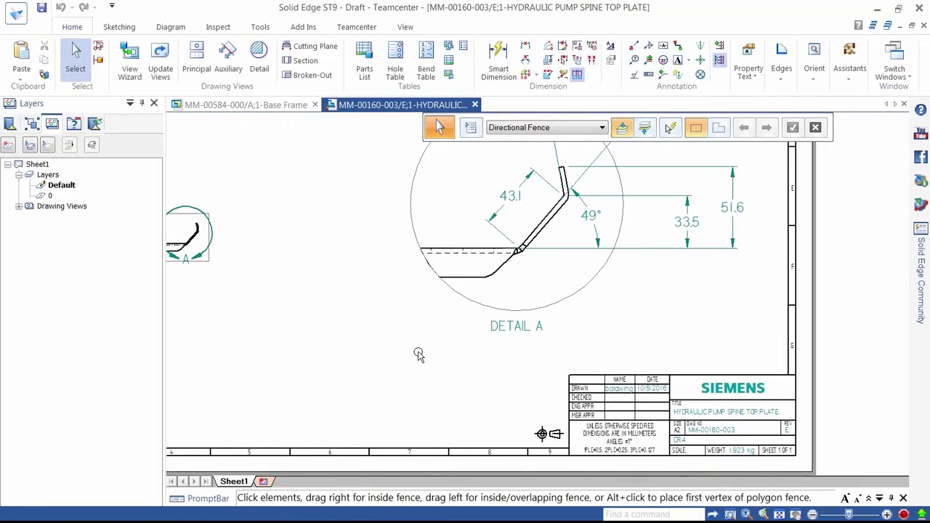
- Close the Hydraulic Pump Spine Top Plate revision E drawing and save its changes
{"action": "left_click", "coordinate": [474, 105]}
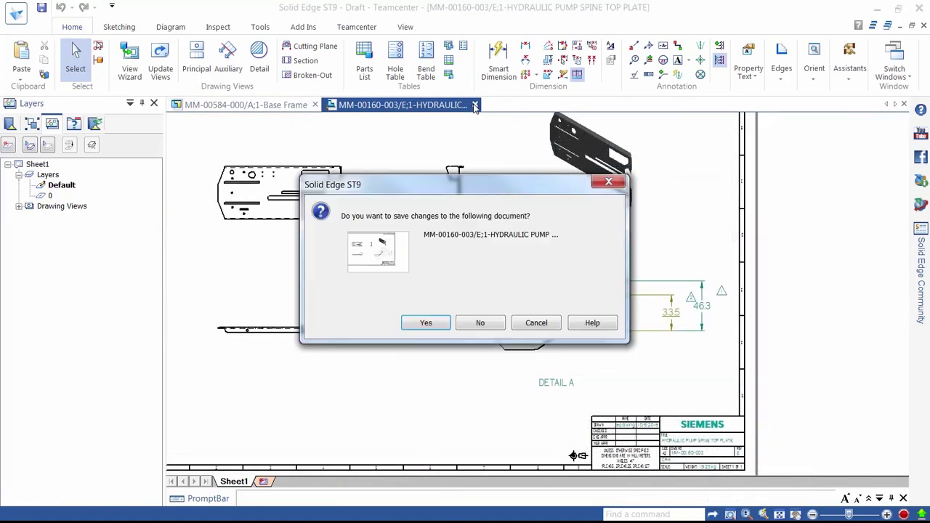
{"action": "left_click", "coordinate": [414, 323]}
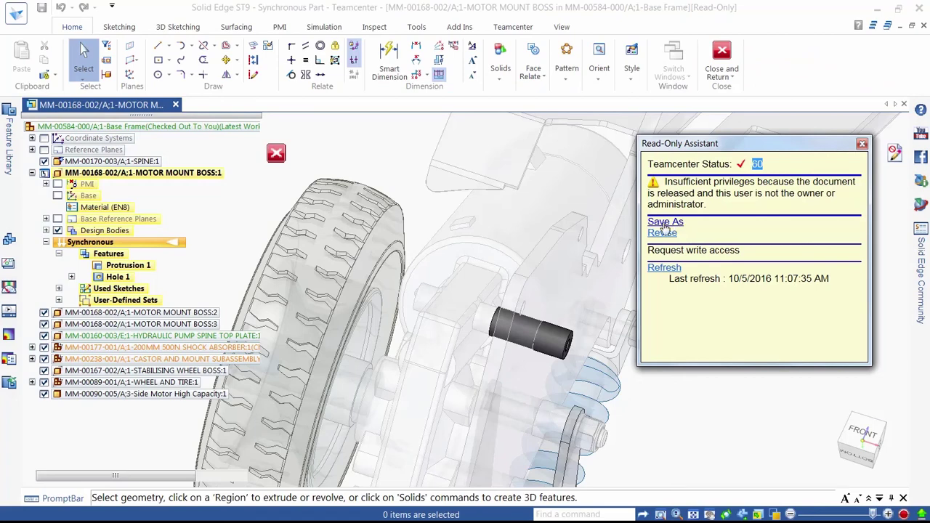
- Save the read-only Motor Mount Boss and its drawing as new documents, using the MM-NNNNN-NNN item ID pattern and assigning all properties
{"action": "left_click", "coordinate": [664, 223]}
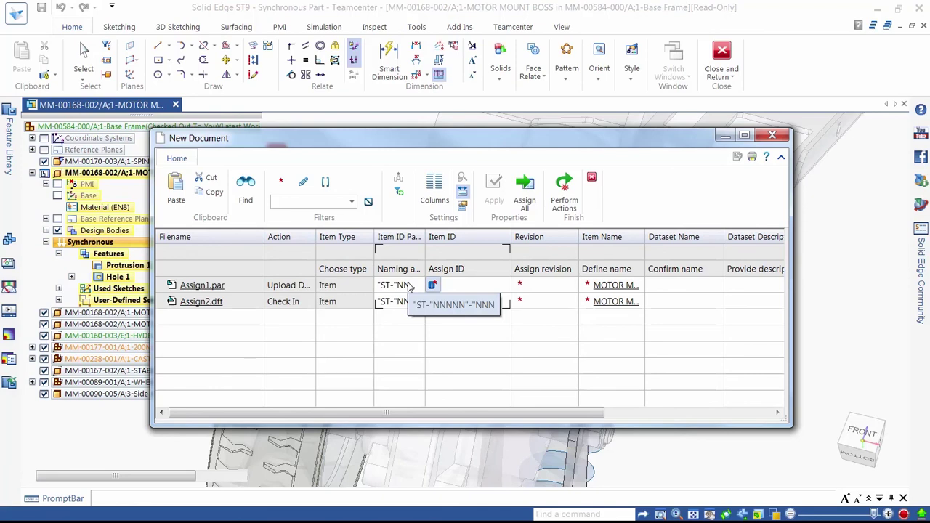
{"action": "left_click", "coordinate": [410, 286]}
{"action": "left_click", "coordinate": [420, 286]}
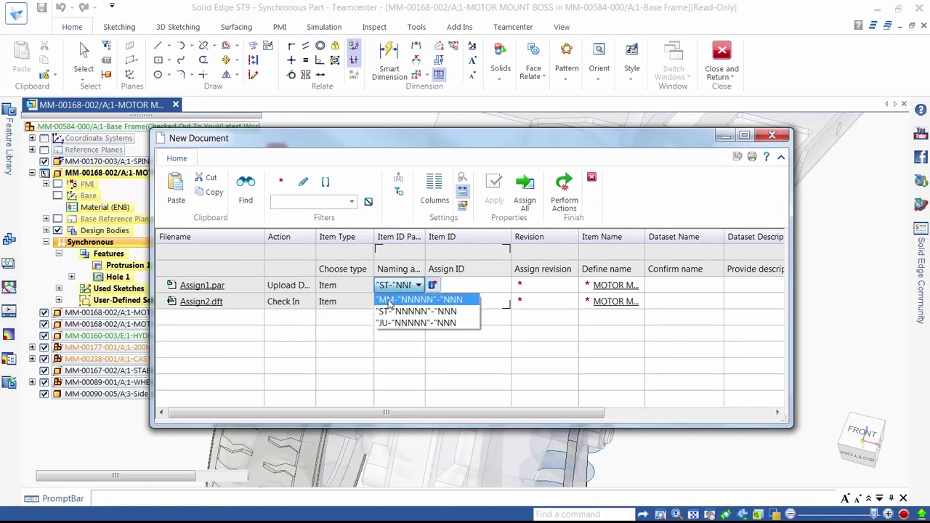
{"action": "left_click", "coordinate": [390, 301]}
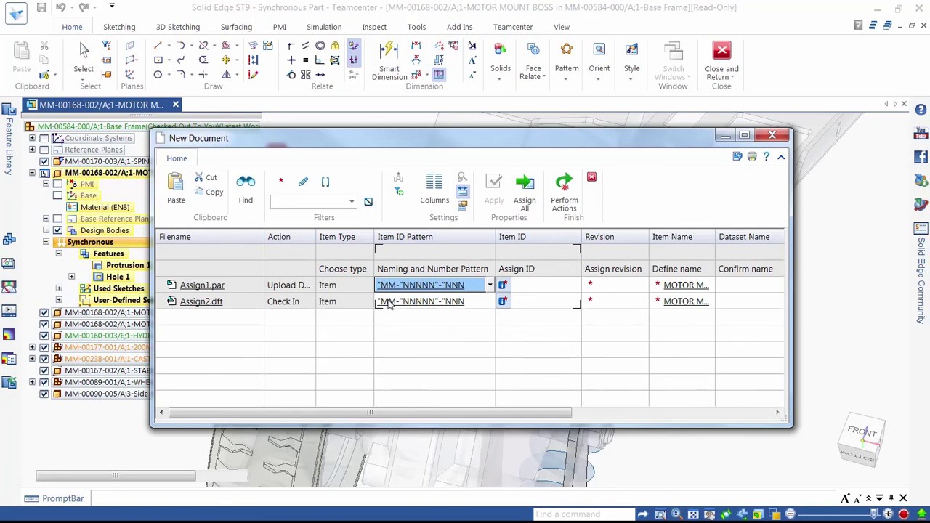
{"action": "left_click", "coordinate": [501, 286]}
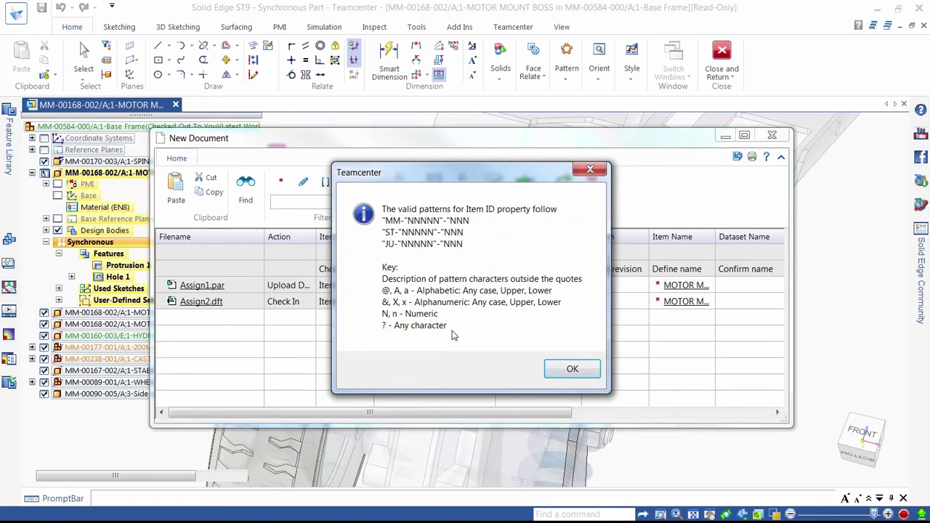
{"action": "left_click", "coordinate": [574, 369]}
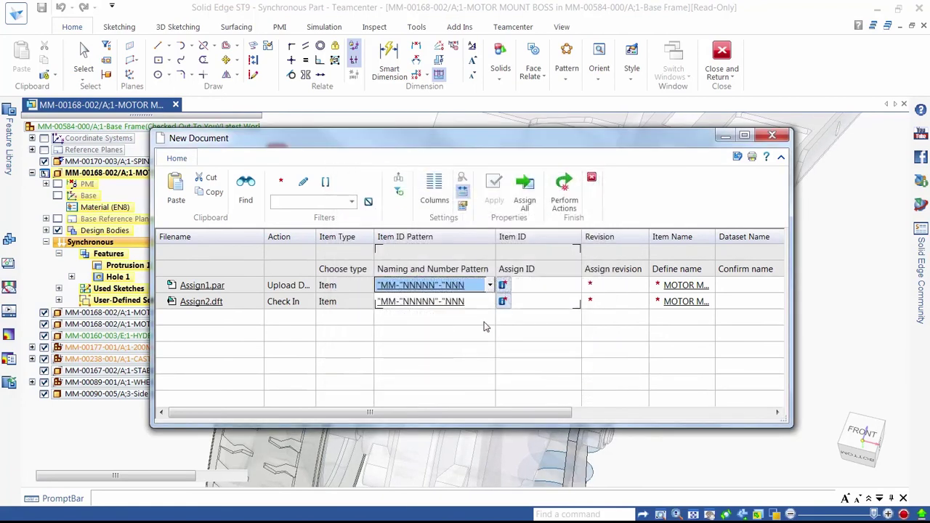
{"action": "left_click", "coordinate": [529, 188]}
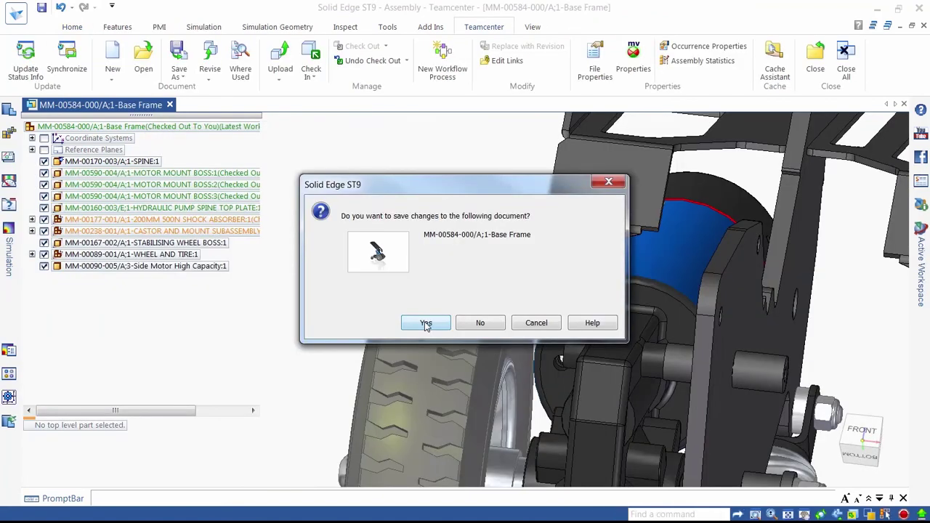
- Save and close the Base Frame assembly, and check it in with the revised spine top plate and the new motor mount boss
{"action": "left_click", "coordinate": [426, 324]}
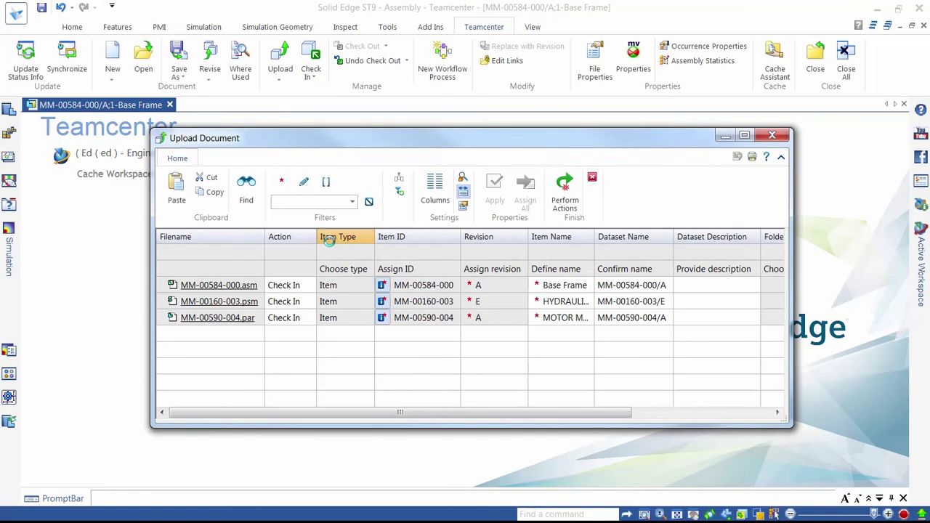
{"action": "left_click", "coordinate": [310, 286]}
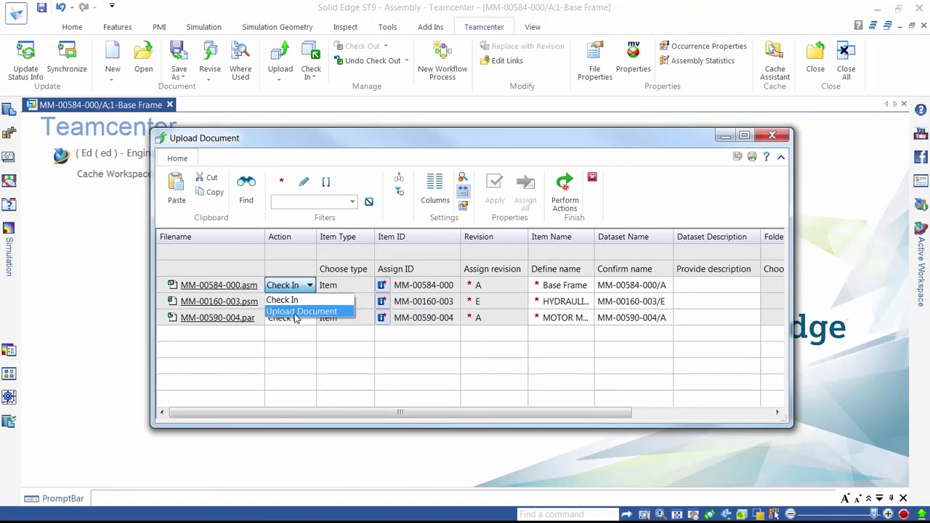
{"action": "left_click", "coordinate": [561, 192]}
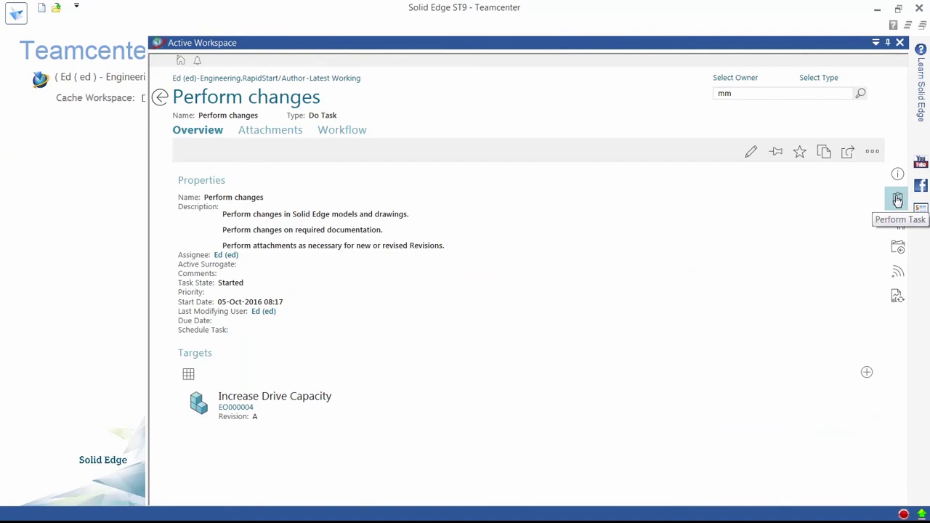
- Complete the Perform changes task for Increase Drive Capacity and review its workflow task list and process diagram
{"action": "left_click", "coordinate": [898, 201]}
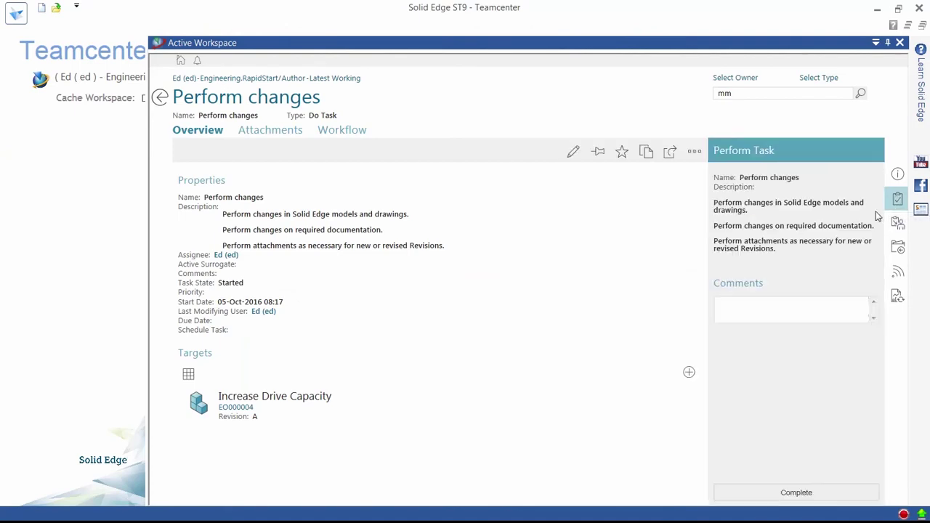
{"action": "left_click", "coordinate": [805, 495]}
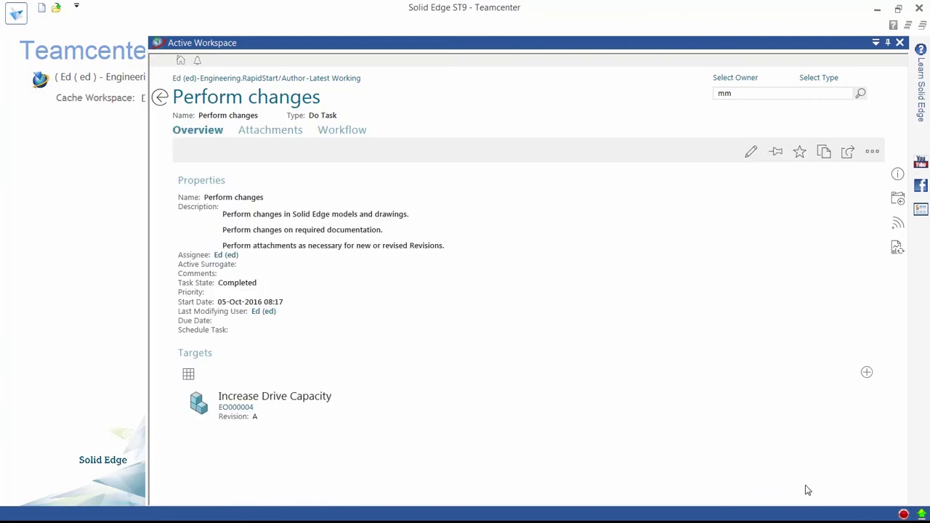
{"action": "left_click", "coordinate": [343, 132]}
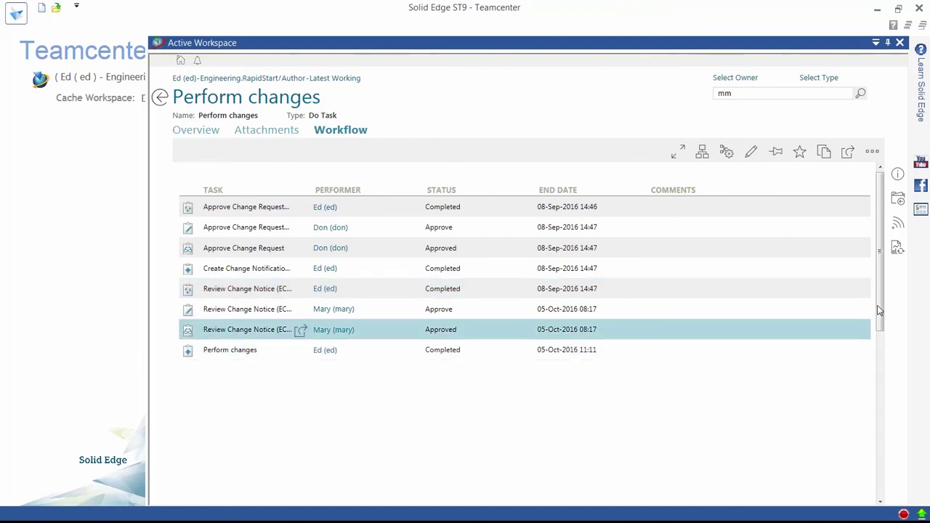
{"action": "left_click_drag", "start_coordinate": [877, 306], "coordinate": [876, 370]}
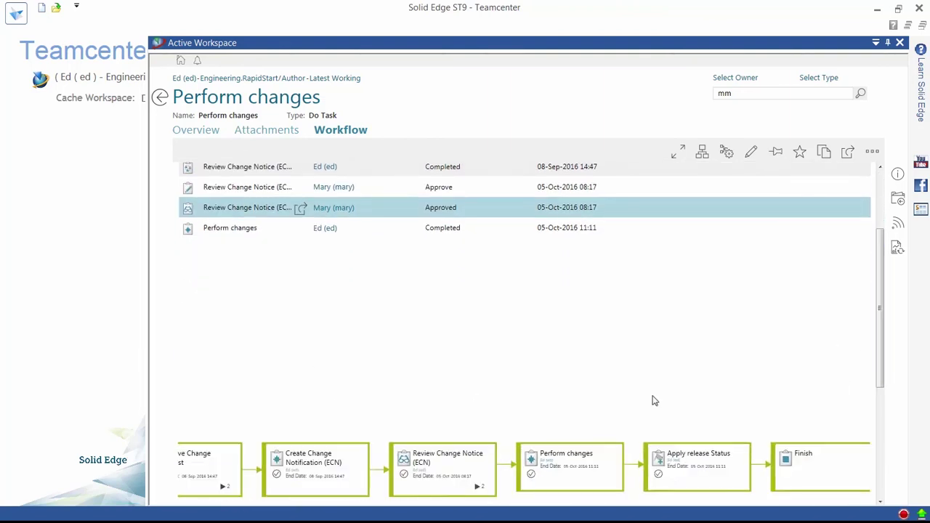